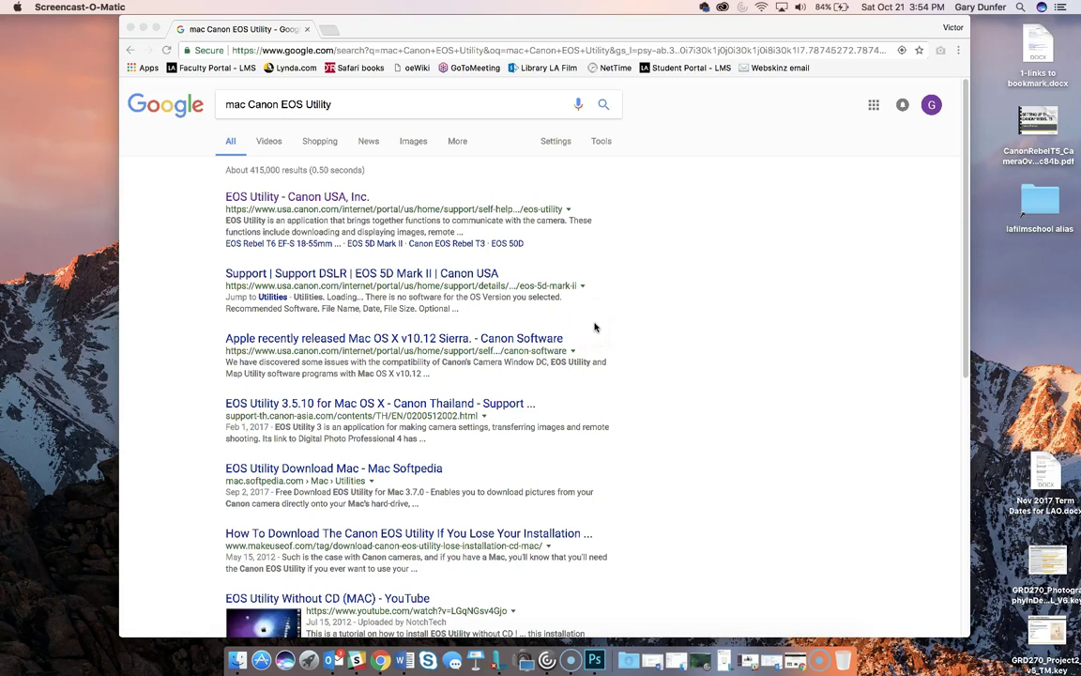
Step: Edit the 'mac Canon EOS Utility' Google query and dismiss the search suggestions
left_click(313, 109)
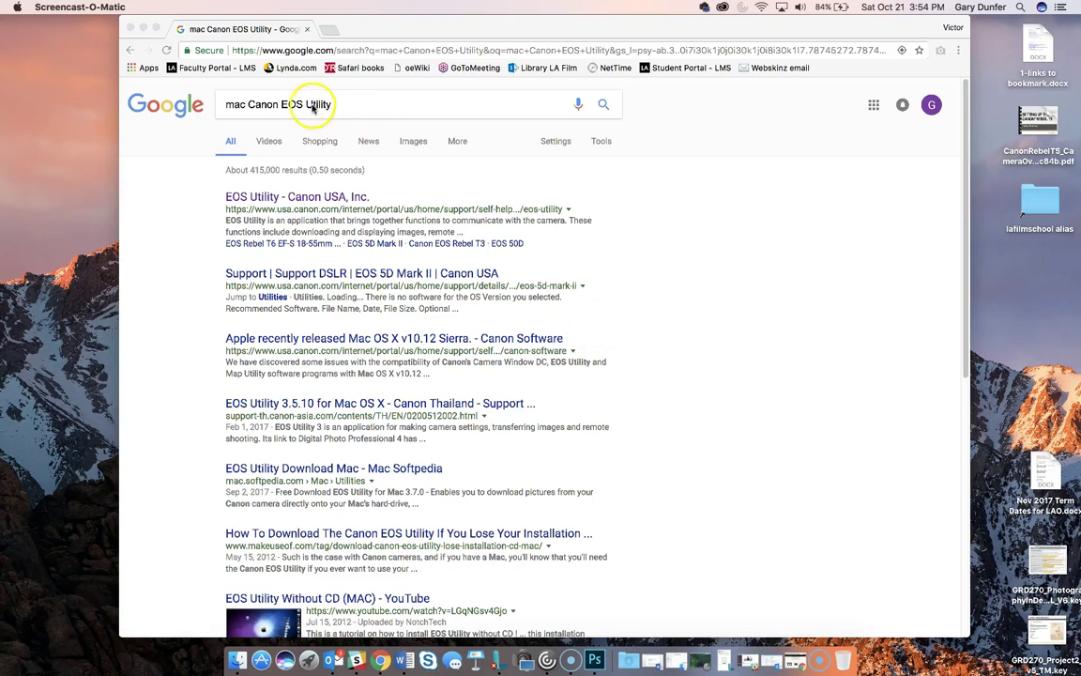
left_click(240, 109)
left_click(233, 104)
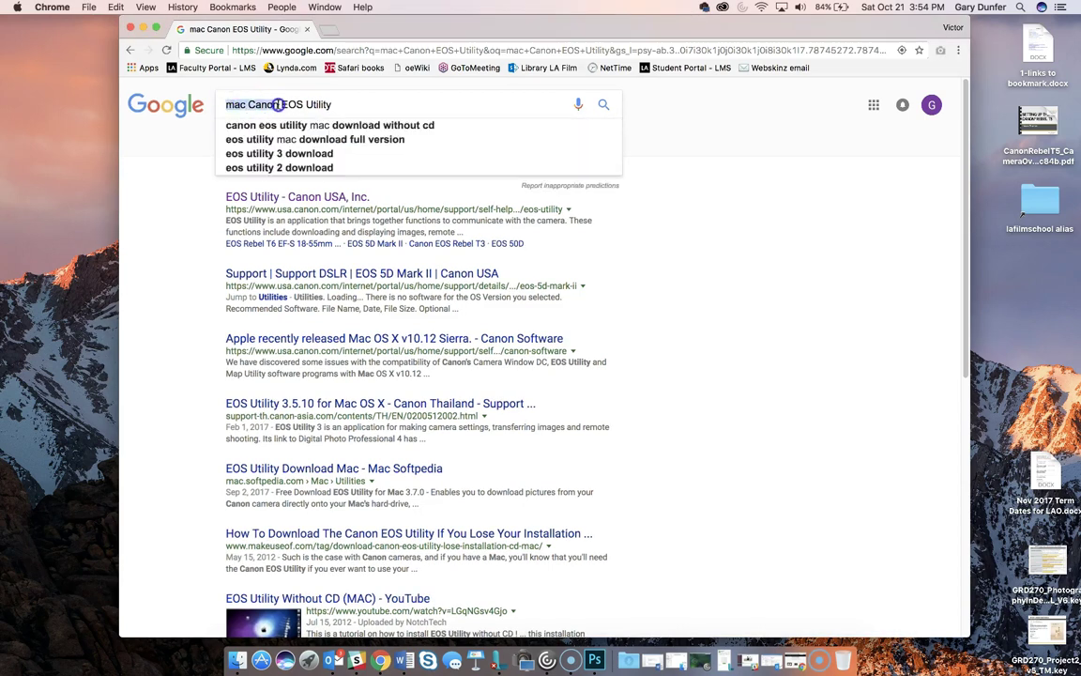
left_click(603, 106)
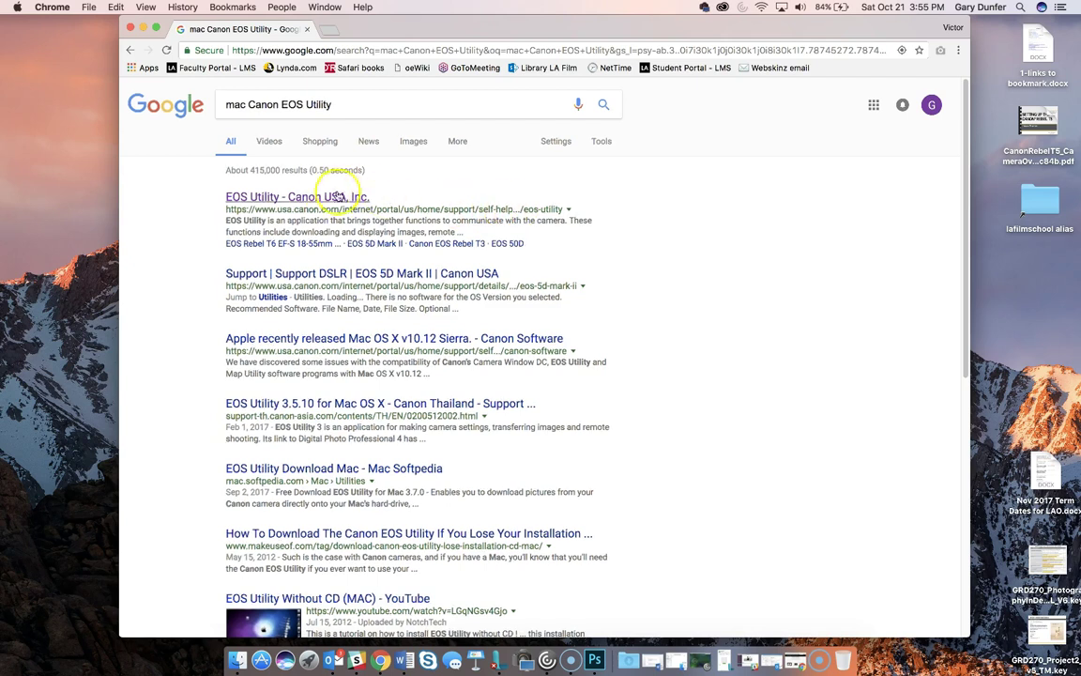
Step: Download the EOS Utility 2.14.31 Mac installer from Canon's EOS Rebel T5 support page
left_click(352, 29)
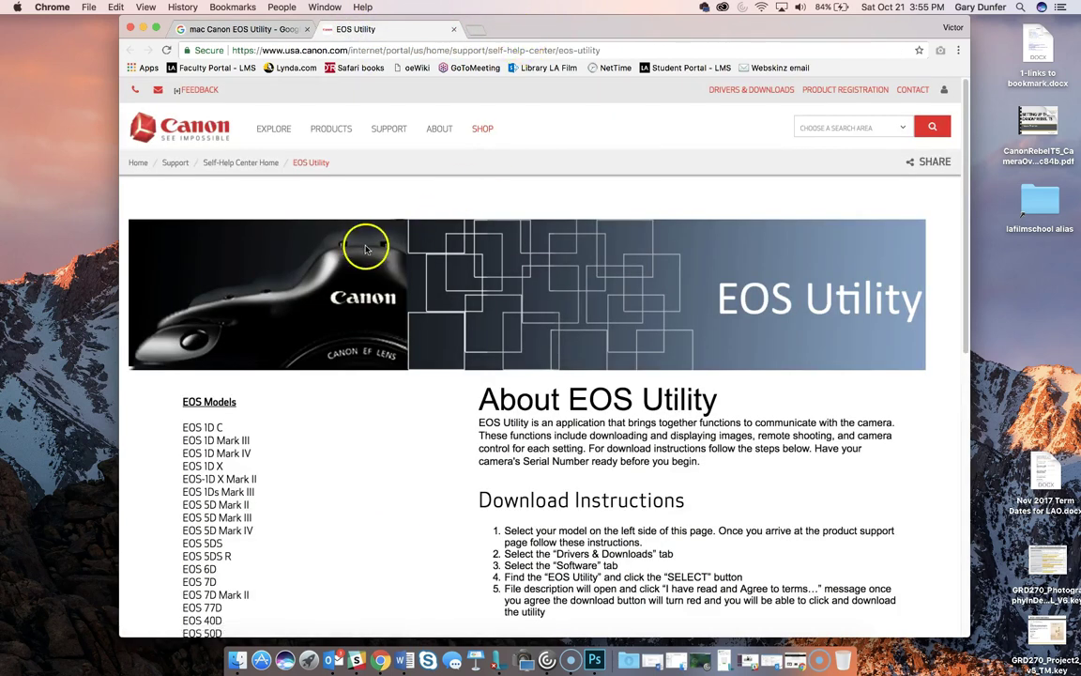
scroll(367, 244, "down", 5)
scroll(367, 246, "down", 3)
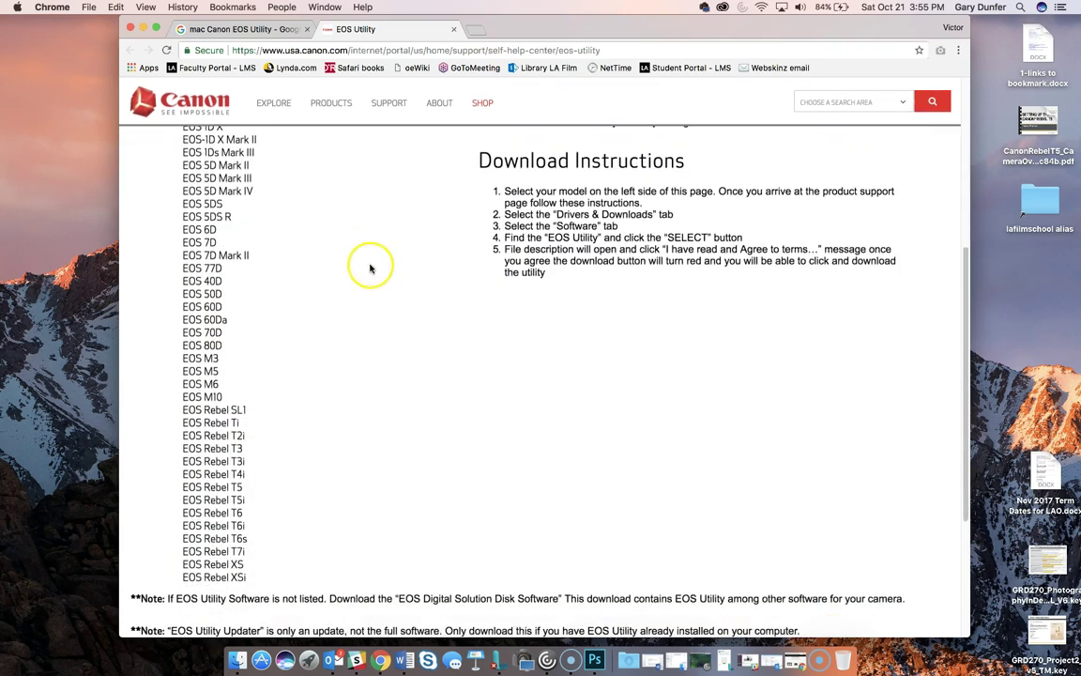
left_click(220, 489)
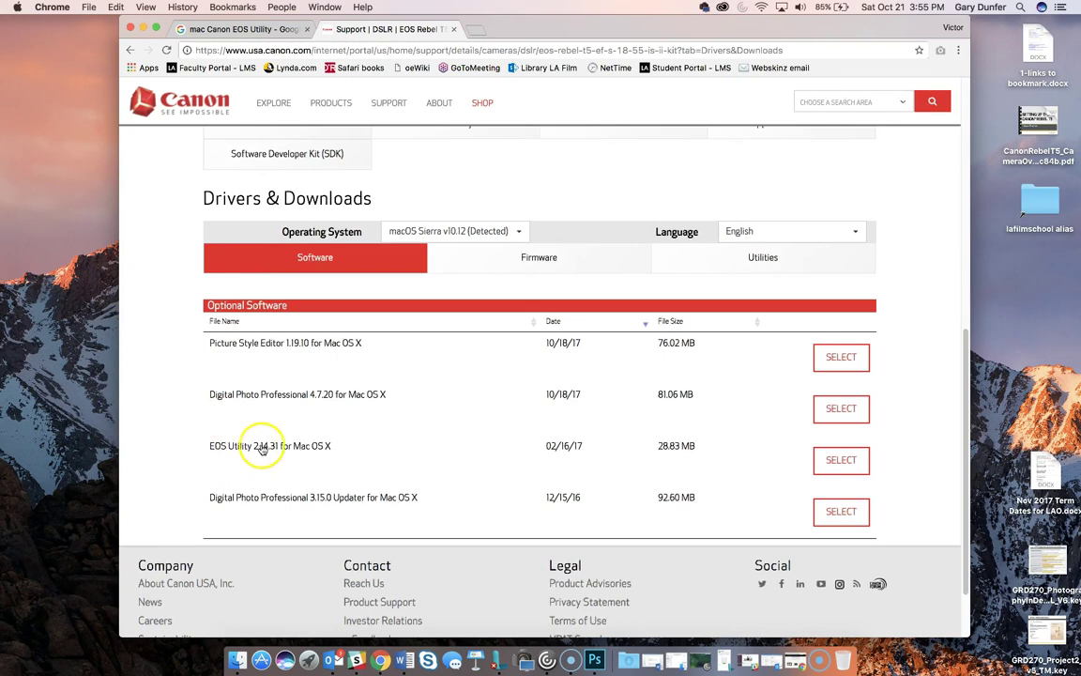
left_click(841, 460)
left_click(800, 563)
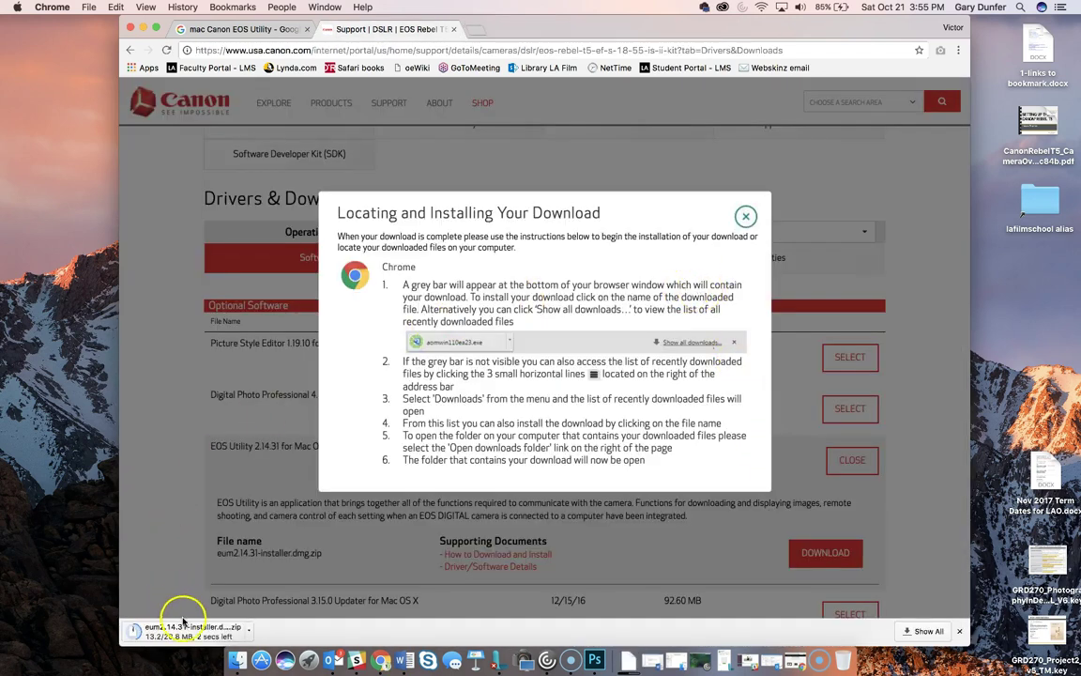
Step: Hide Chrome to reveal the desktop and bring up the Downloads stack
left_click(143, 27)
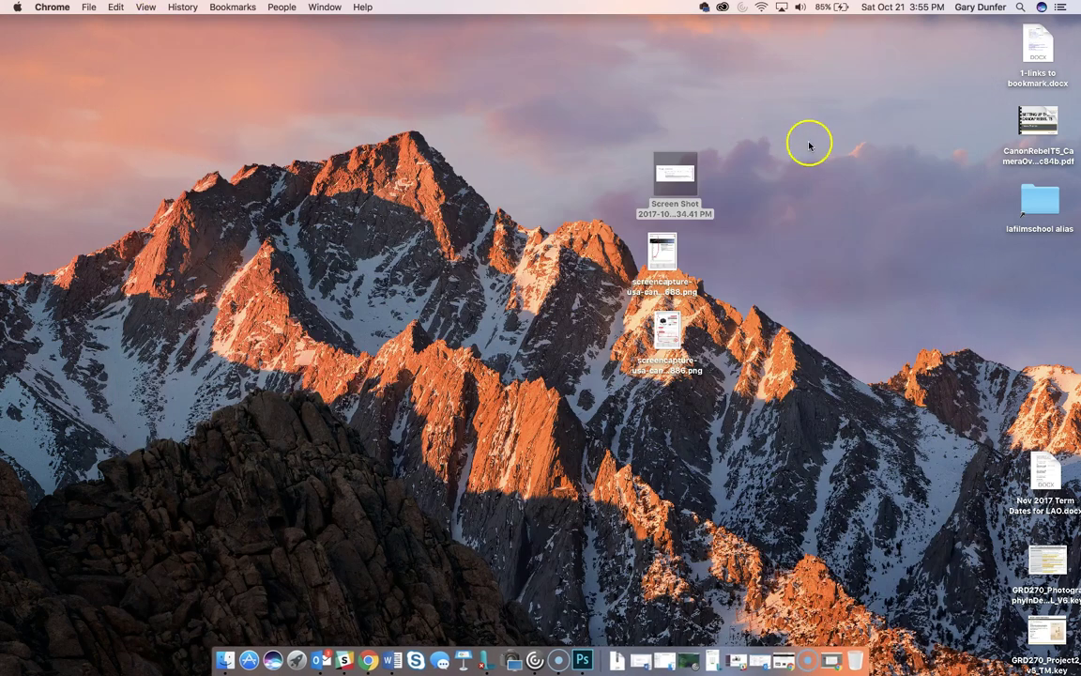
left_click(826, 144)
left_click(945, 235)
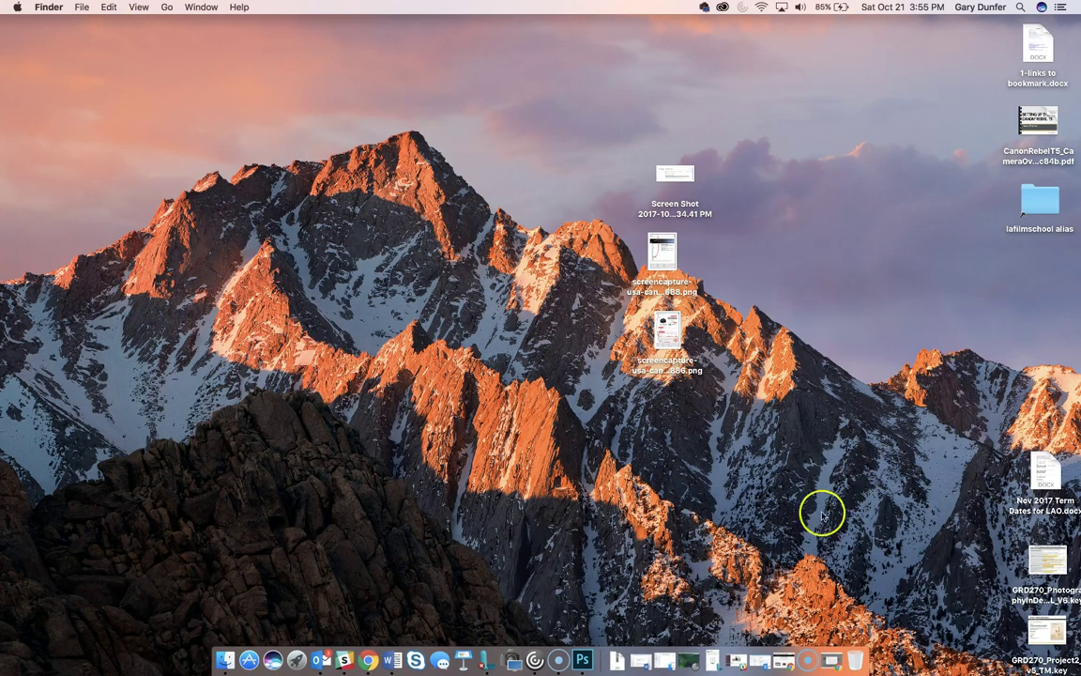
left_click(619, 661)
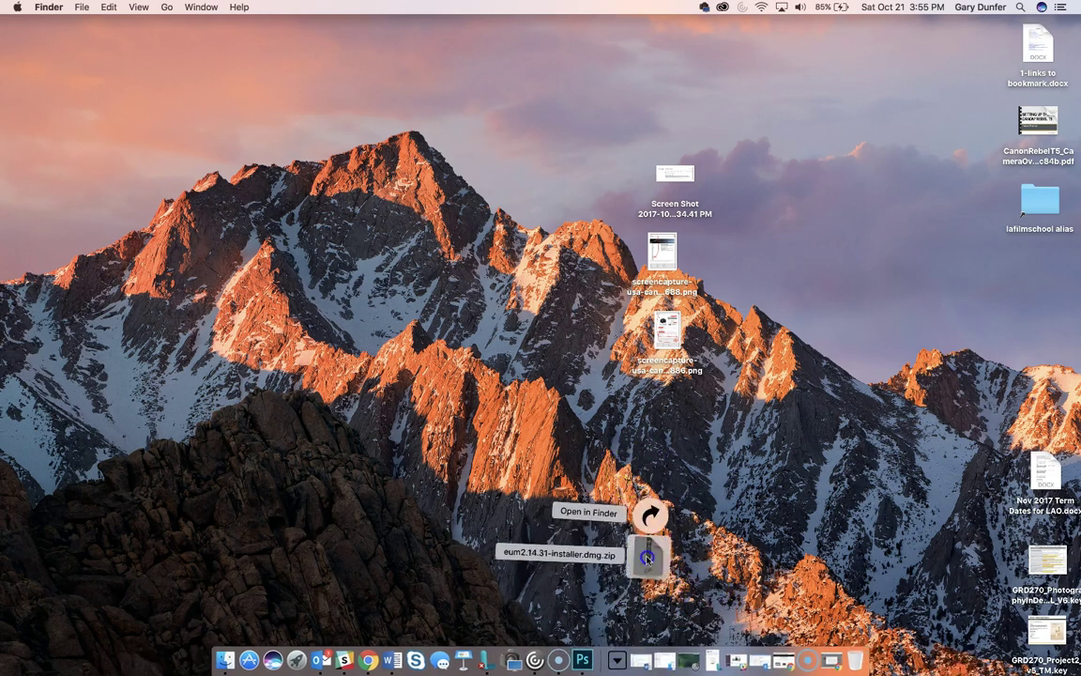
Step: Unzip eum2.14.31-installer.dmg.zip on the desktop, then move the zip and dmg to the Trash
left_click_drag(649, 554, 913, 279)
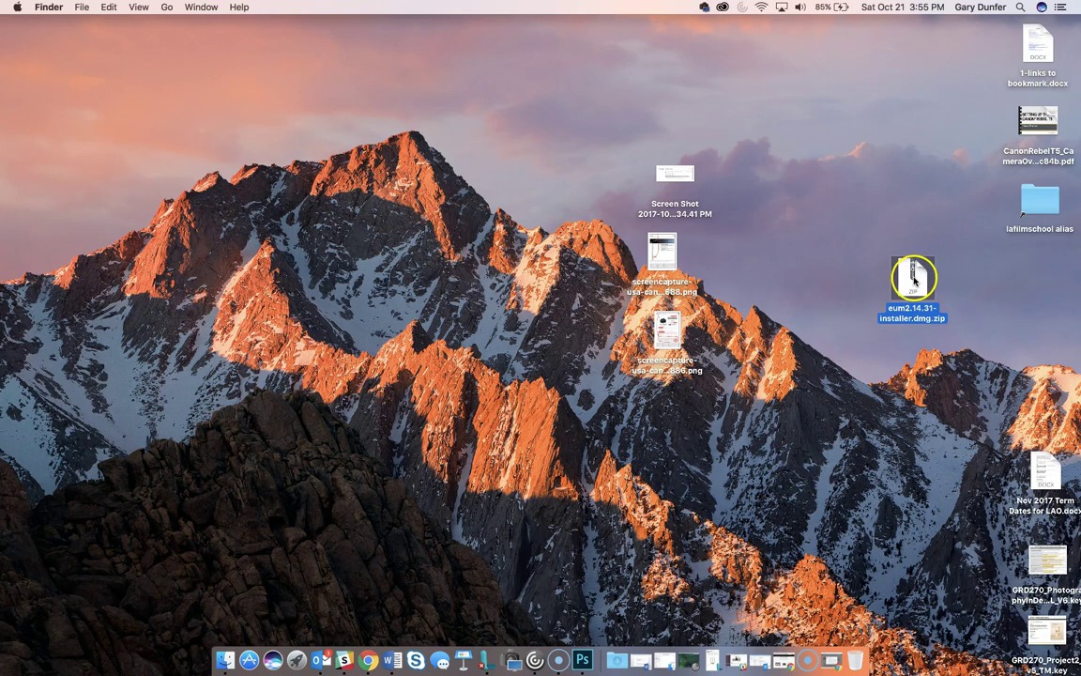
double_click(912, 278)
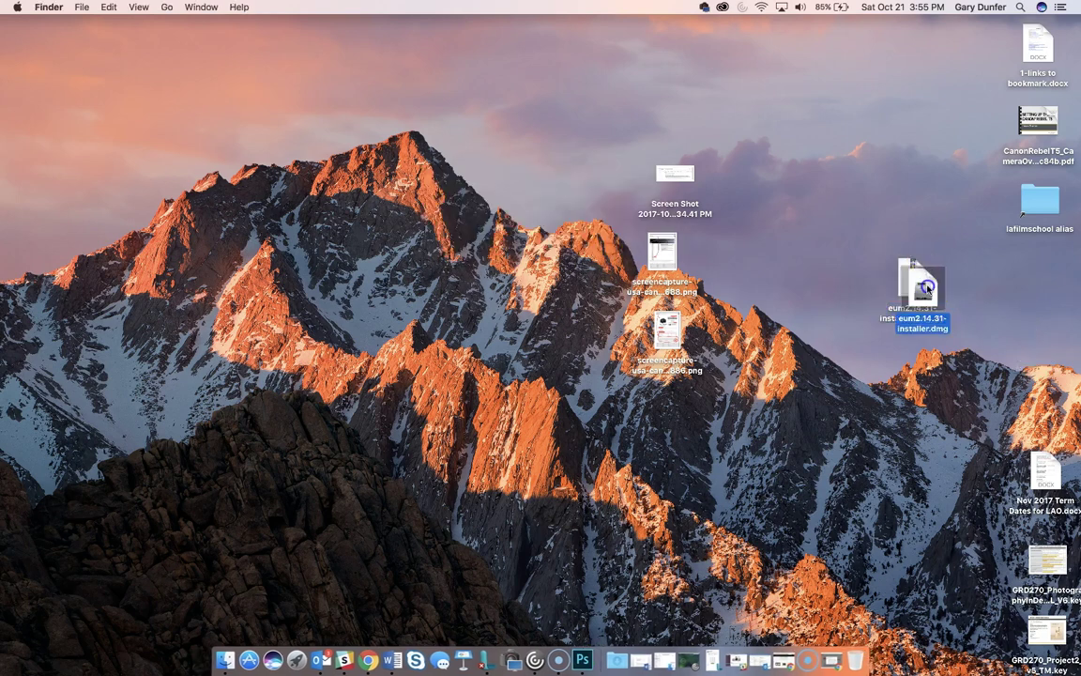
left_click_drag(915, 281, 980, 323)
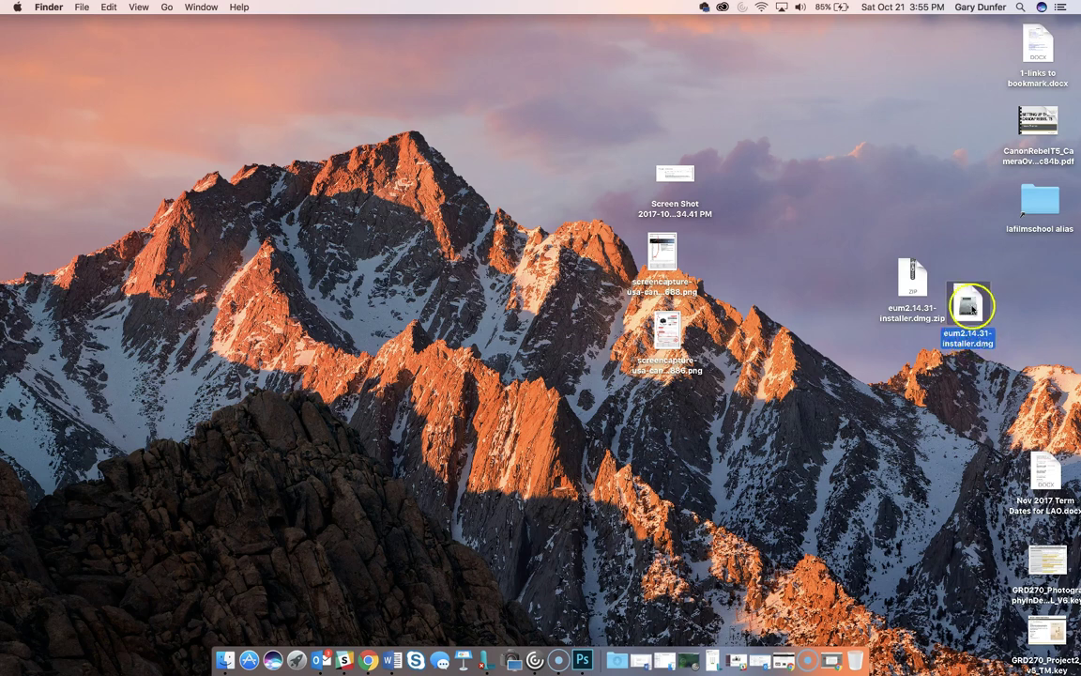
left_click(903, 276, "super")
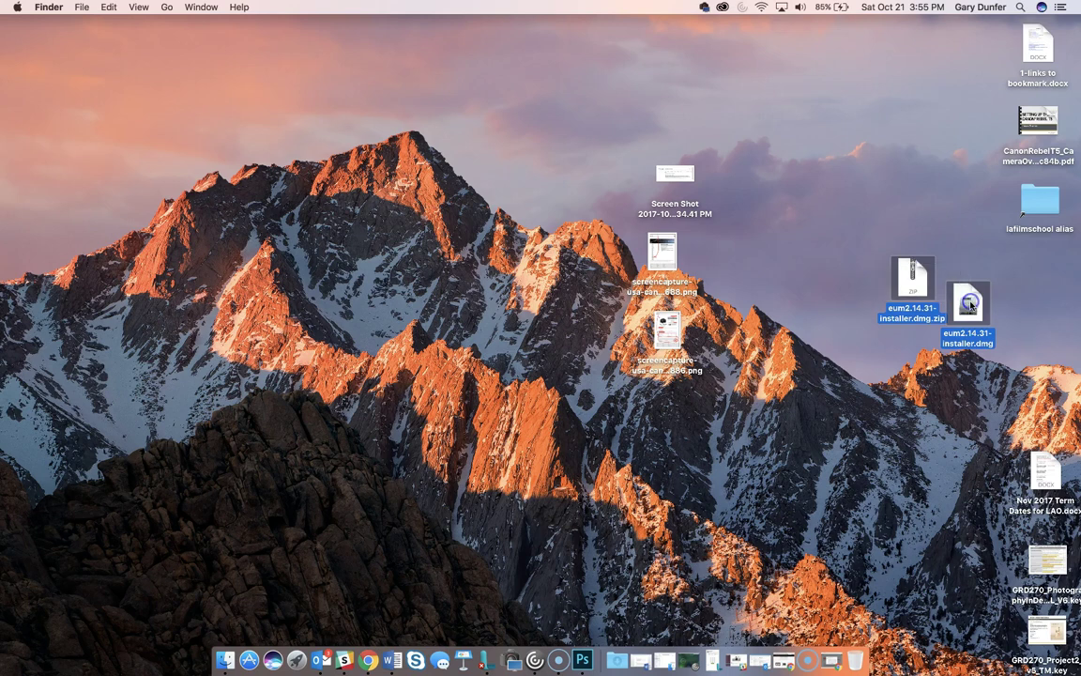
left_click_drag(970, 304, 859, 635)
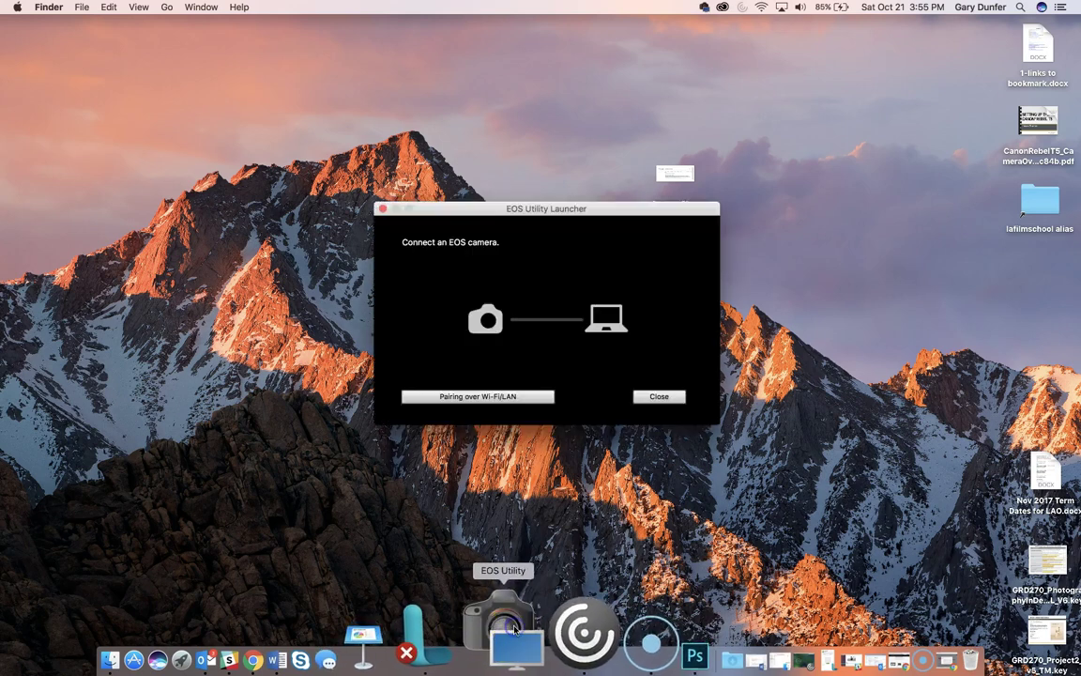
Step: Reposition the EOS Utility launcher and the EOS Utility 2 main window for the EOS REBEL T5
left_click_drag(547, 210, 561, 204)
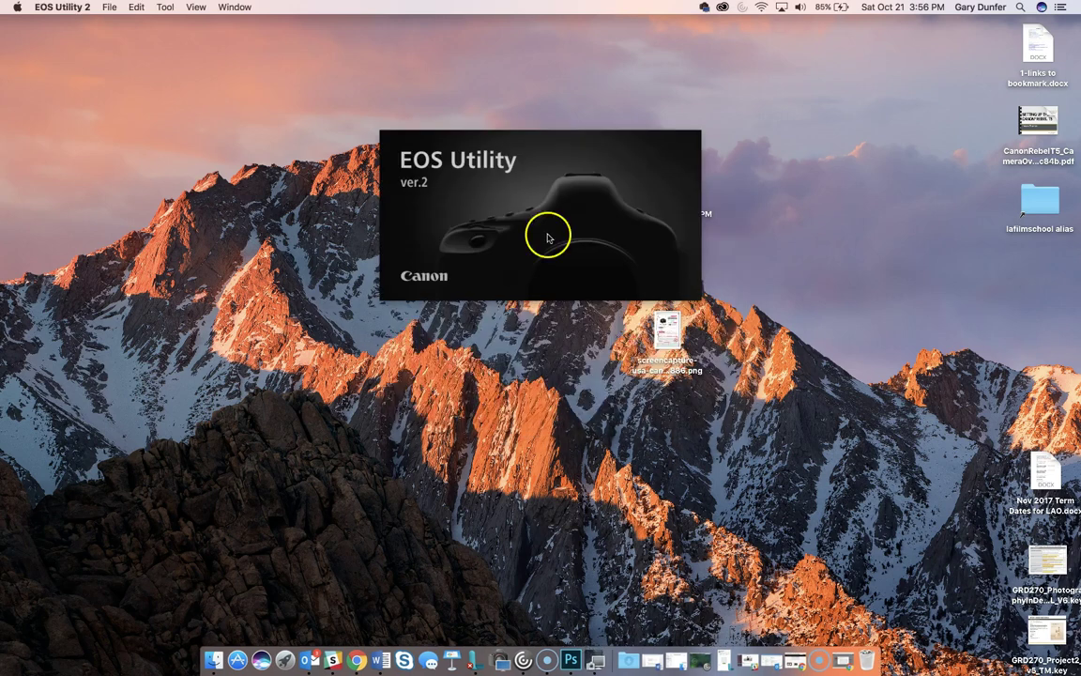
left_click_drag(480, 280, 580, 175)
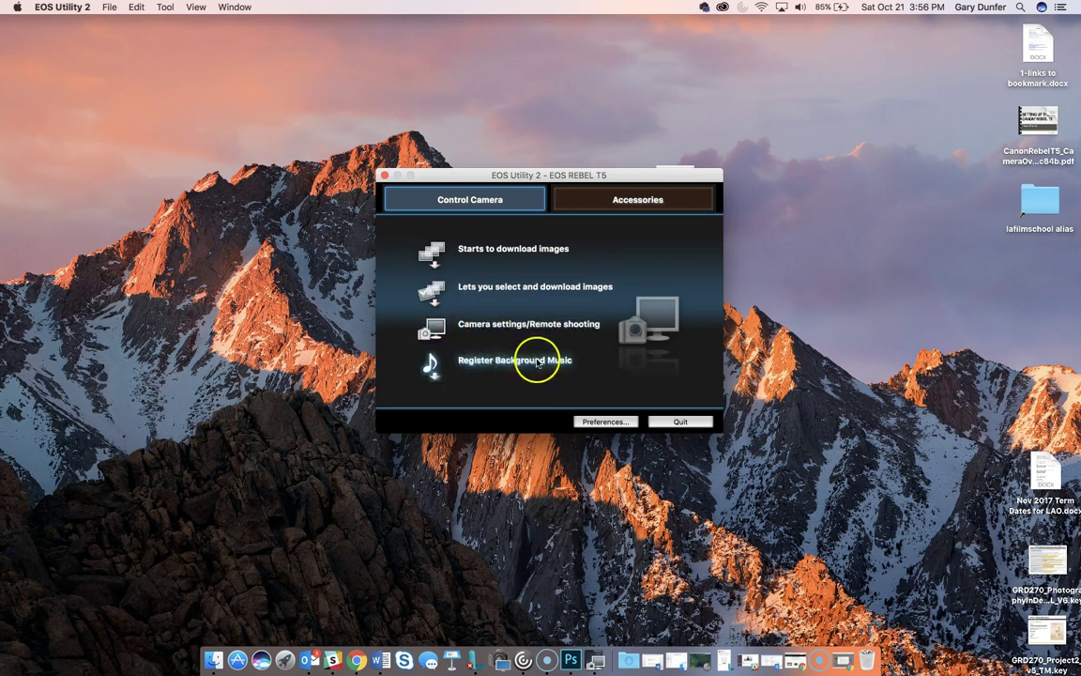
left_click(487, 325)
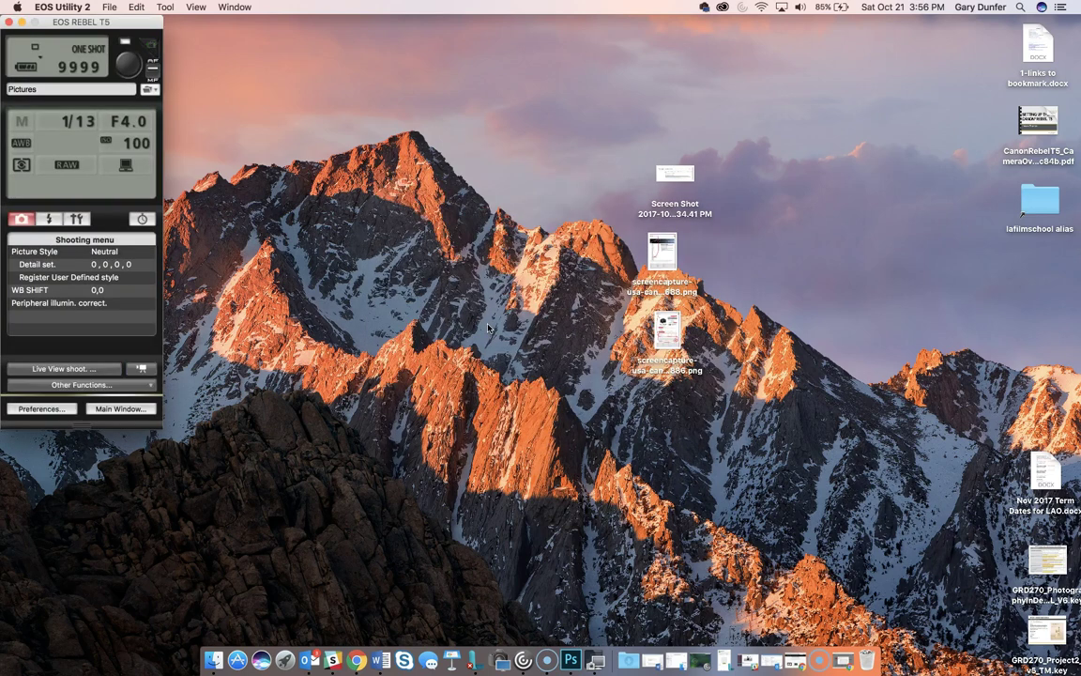
left_click_drag(141, 38, 121, 23)
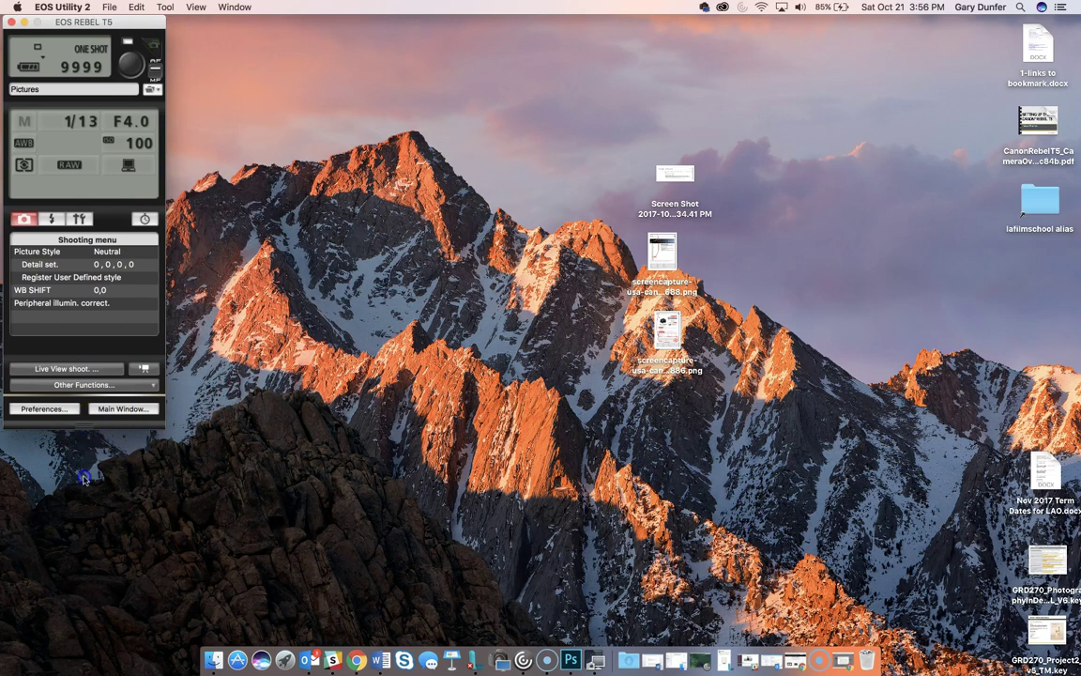
left_click(81, 427)
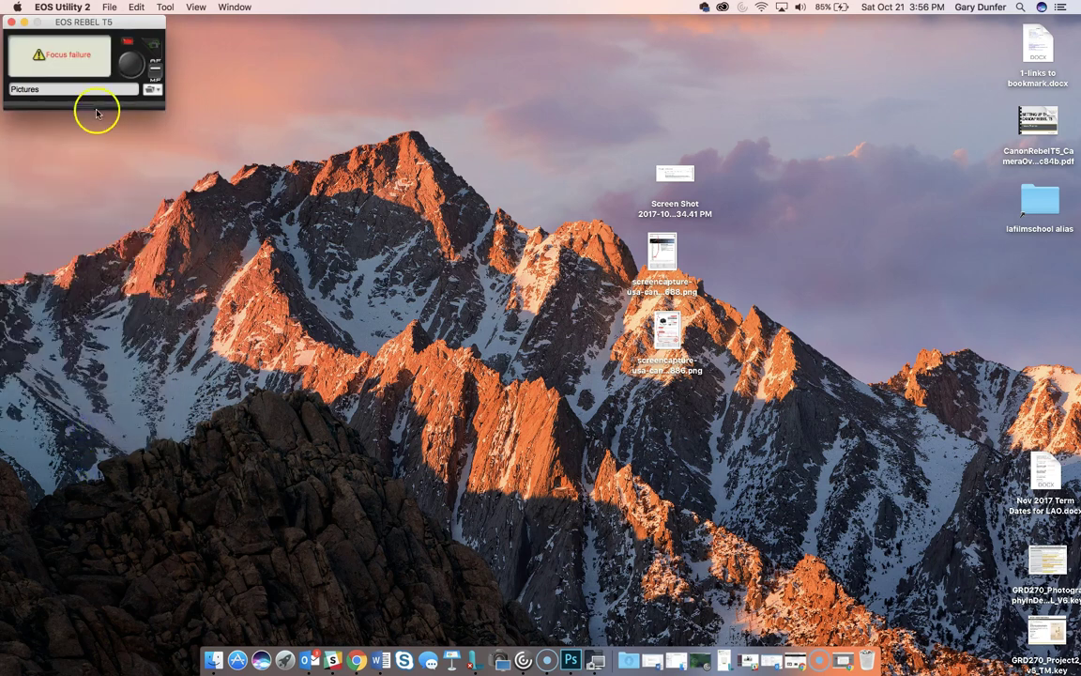
left_click(88, 105)
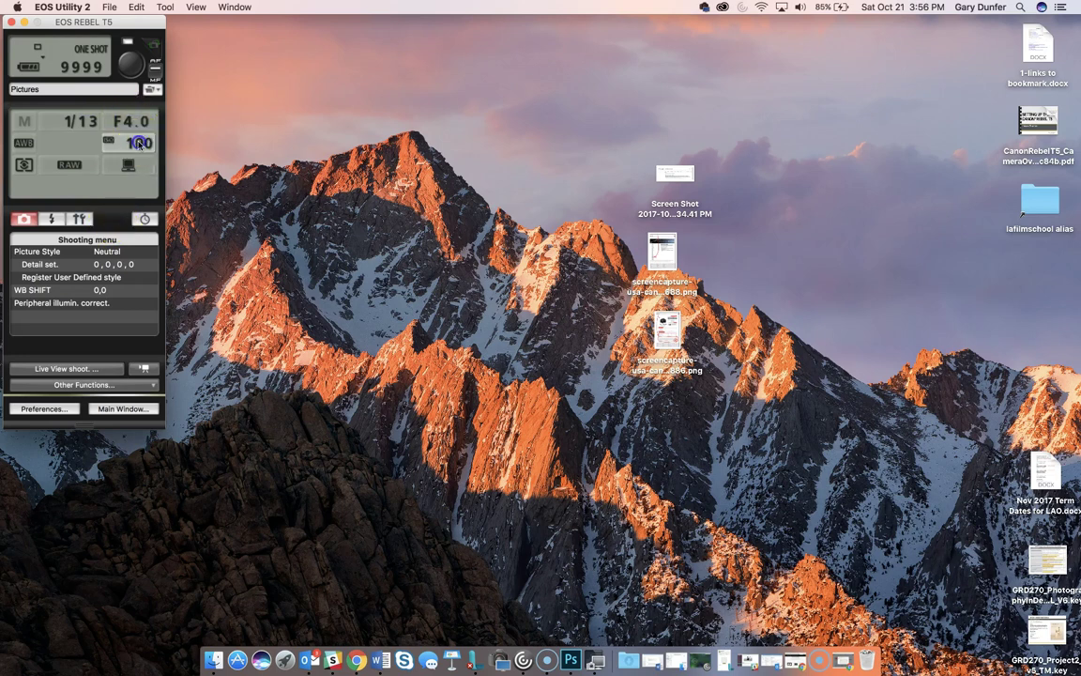
left_click(119, 148)
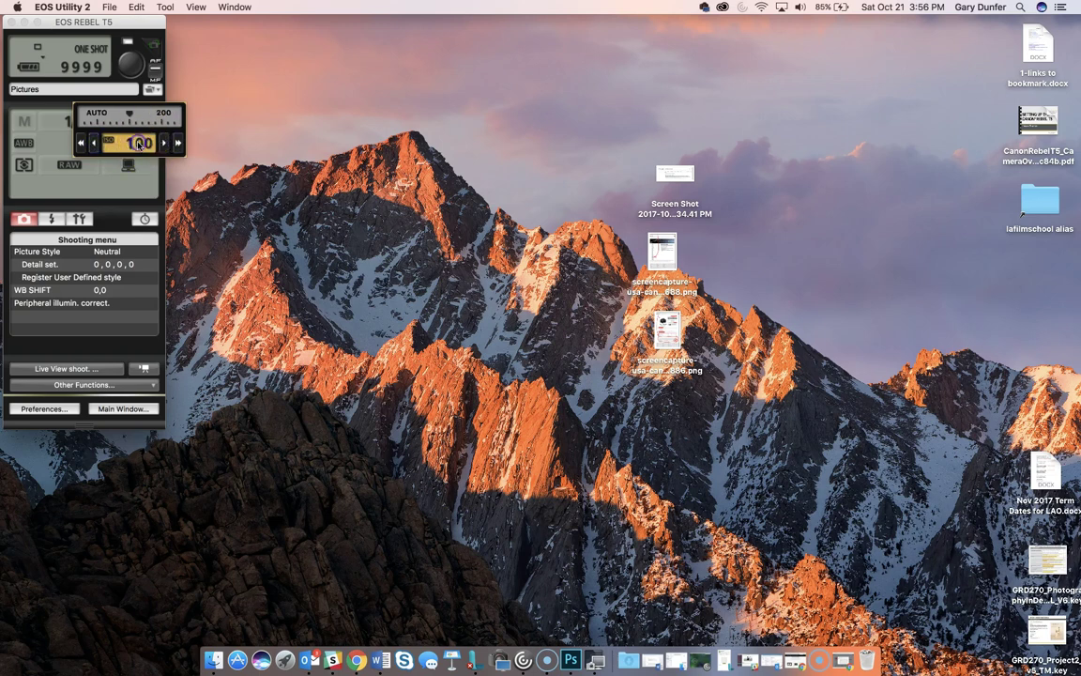
left_click(139, 144)
left_click(130, 64)
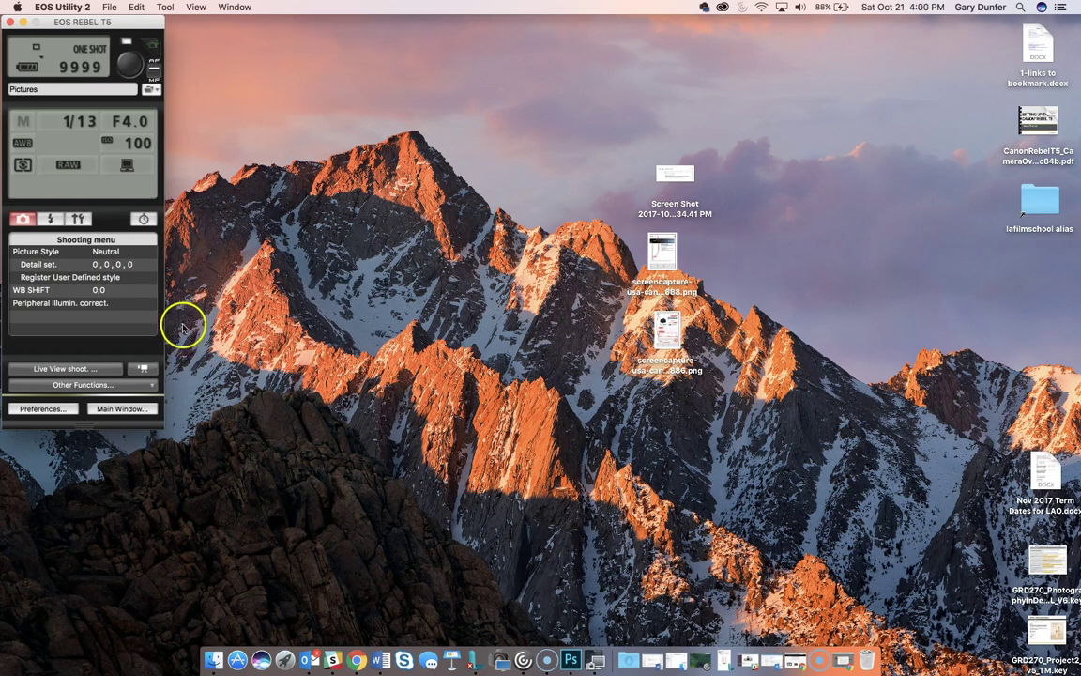
Step: Start Live View shooting to open the Remote Live View window
left_click(79, 369)
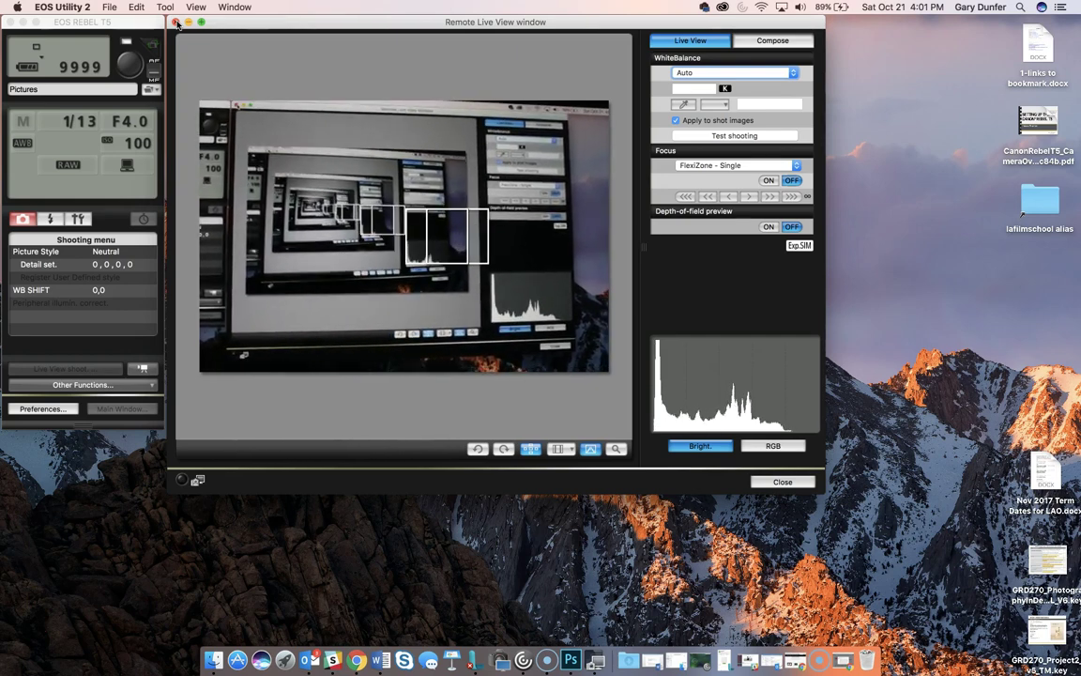
Step: Shoot IMG_0011.CR2 from the EOS REBEL T5 panel, then close its Quick Preview
left_click(93, 21)
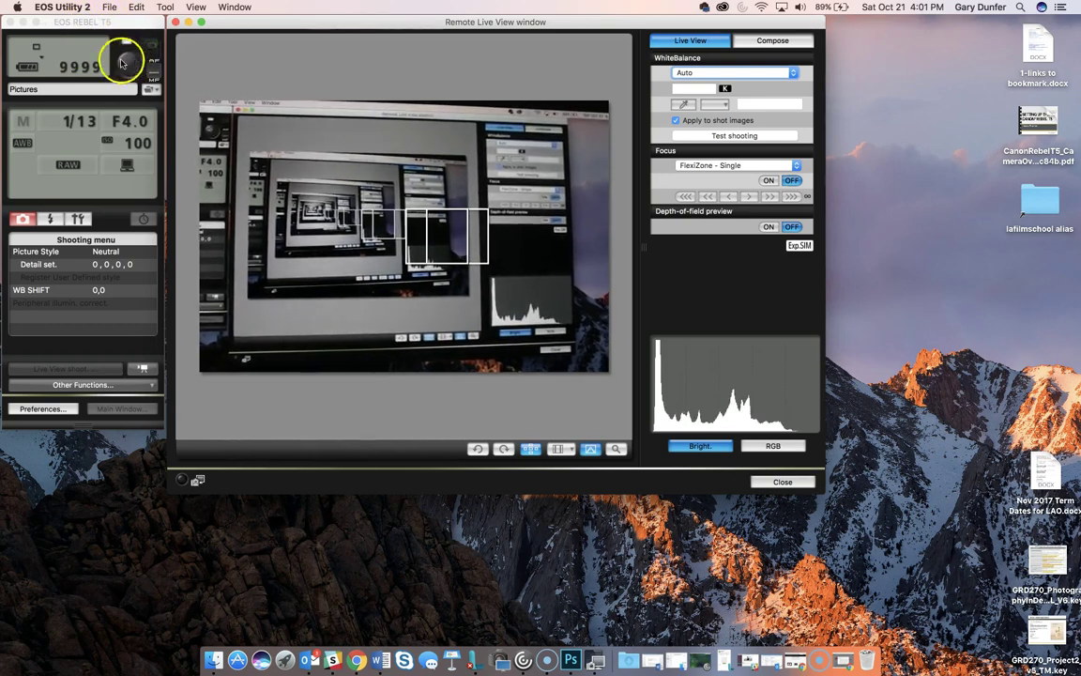
left_click(127, 62)
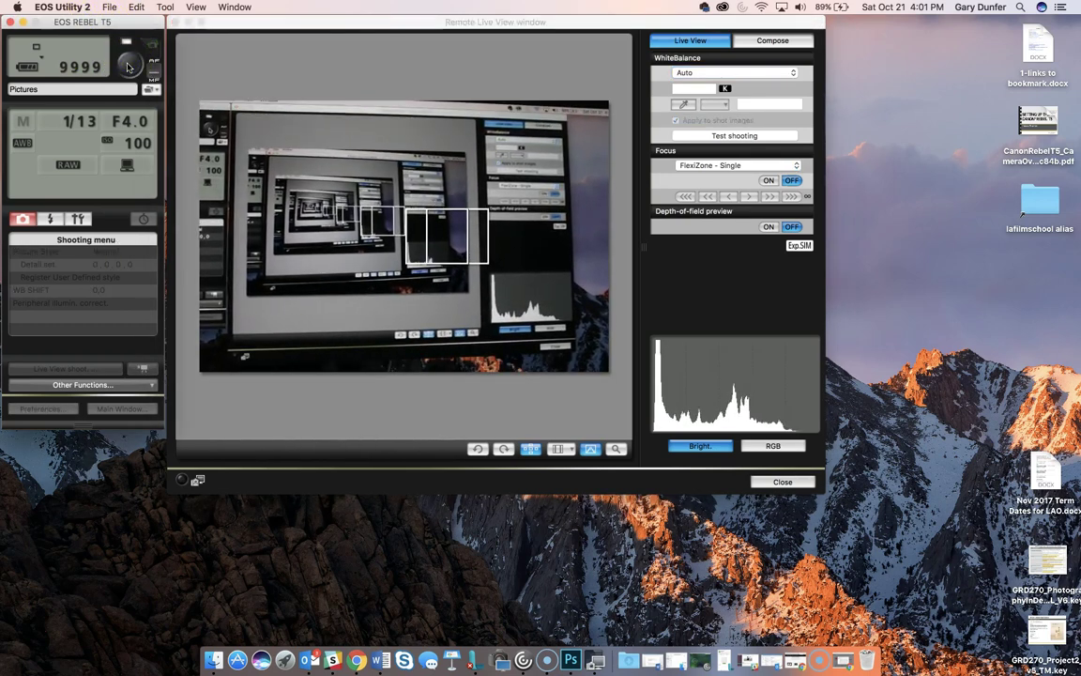
left_click(139, 66)
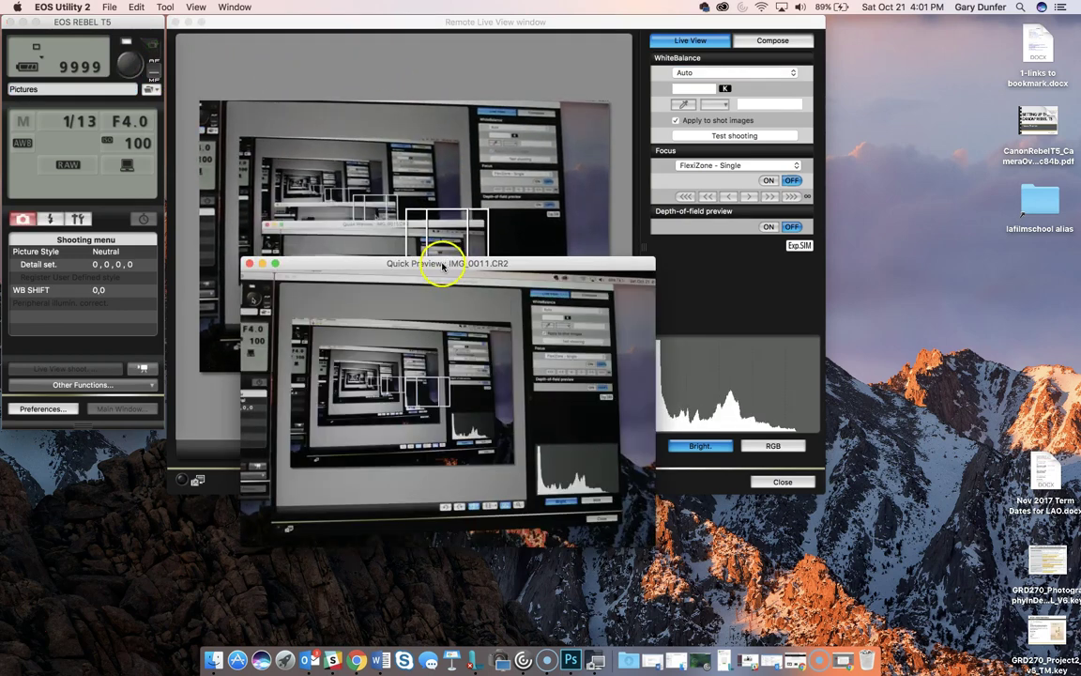
left_click_drag(441, 265, 437, 290)
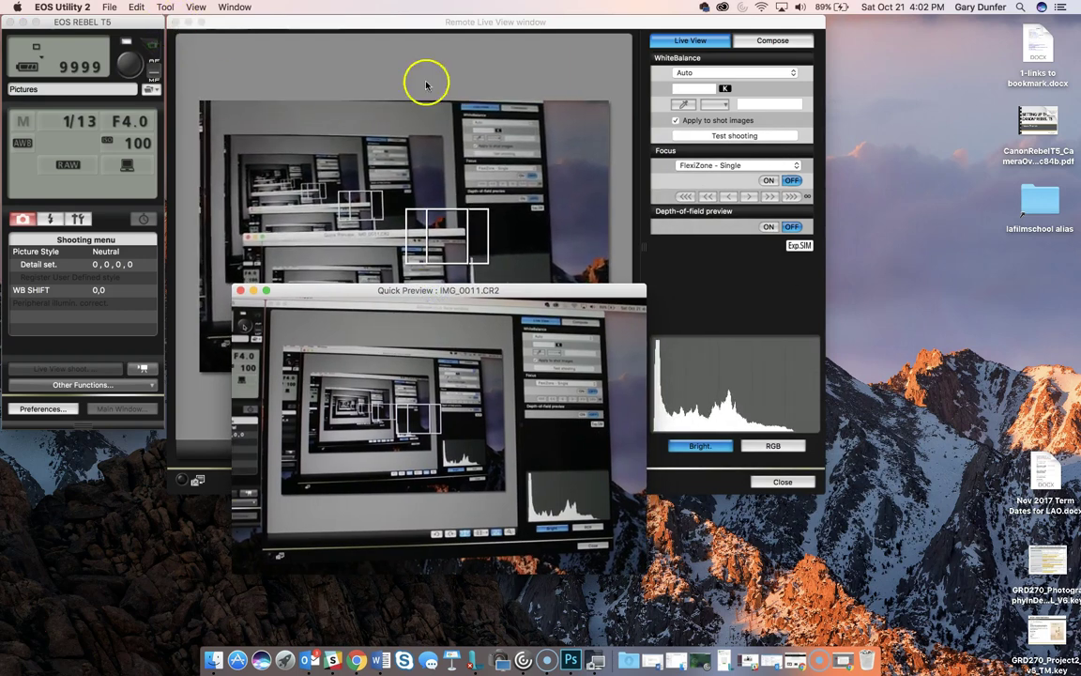
left_click_drag(434, 290, 794, 535)
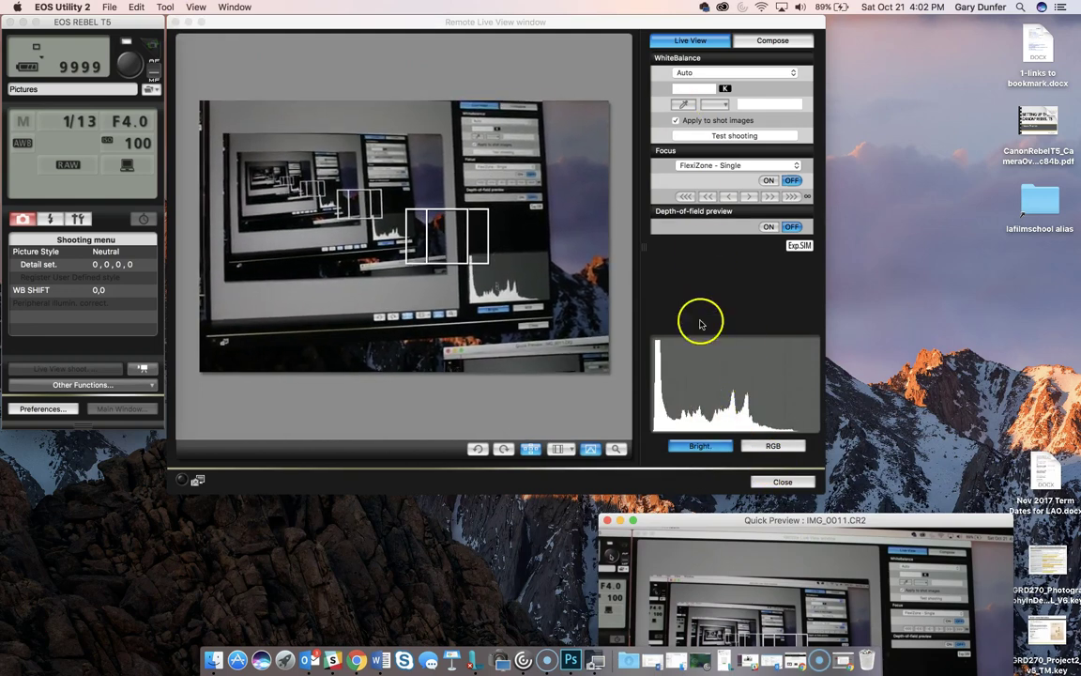
left_click_drag(725, 521, 512, 302)
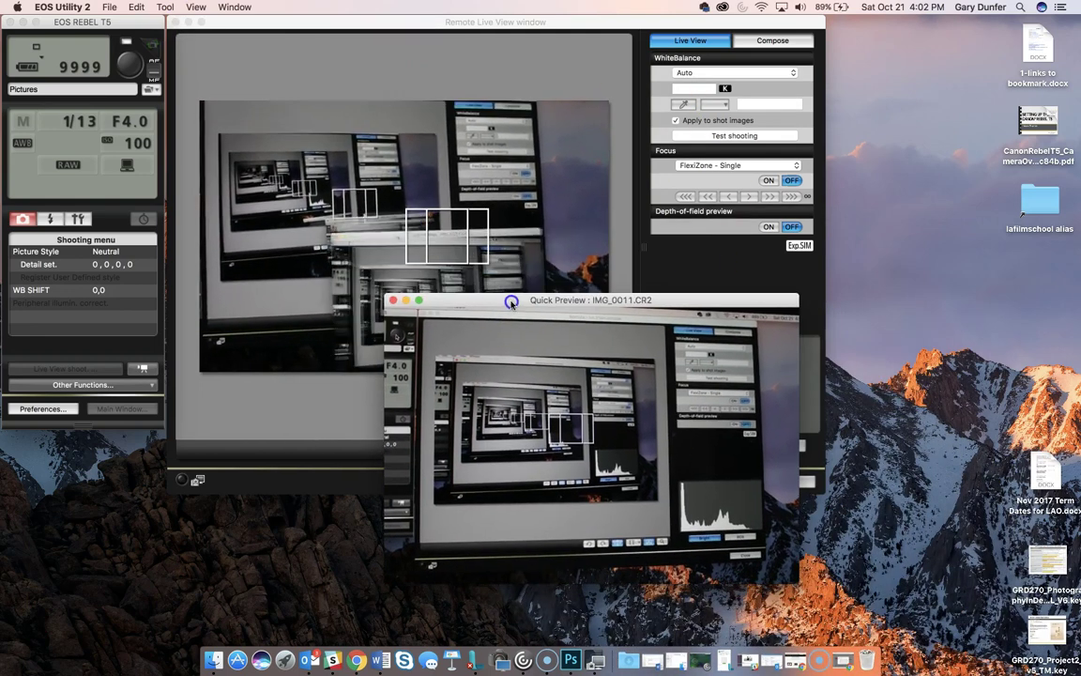
left_click(394, 302)
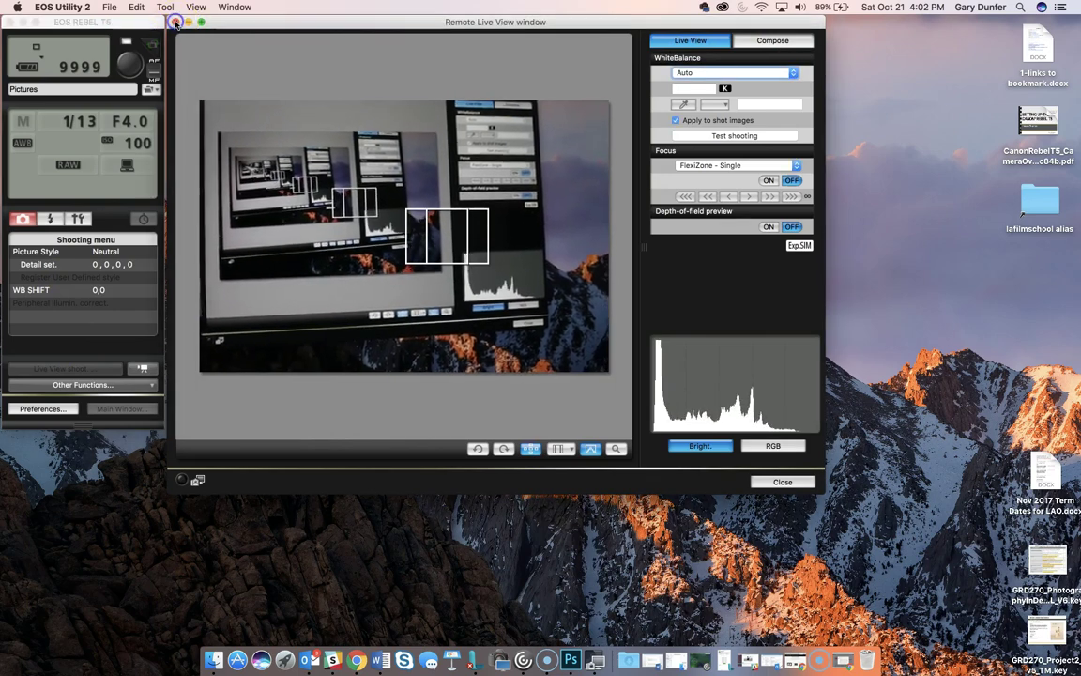
Step: Close Remote Live View, leave the aperture at F4.0, and open the Pictures save folder
left_click(175, 22)
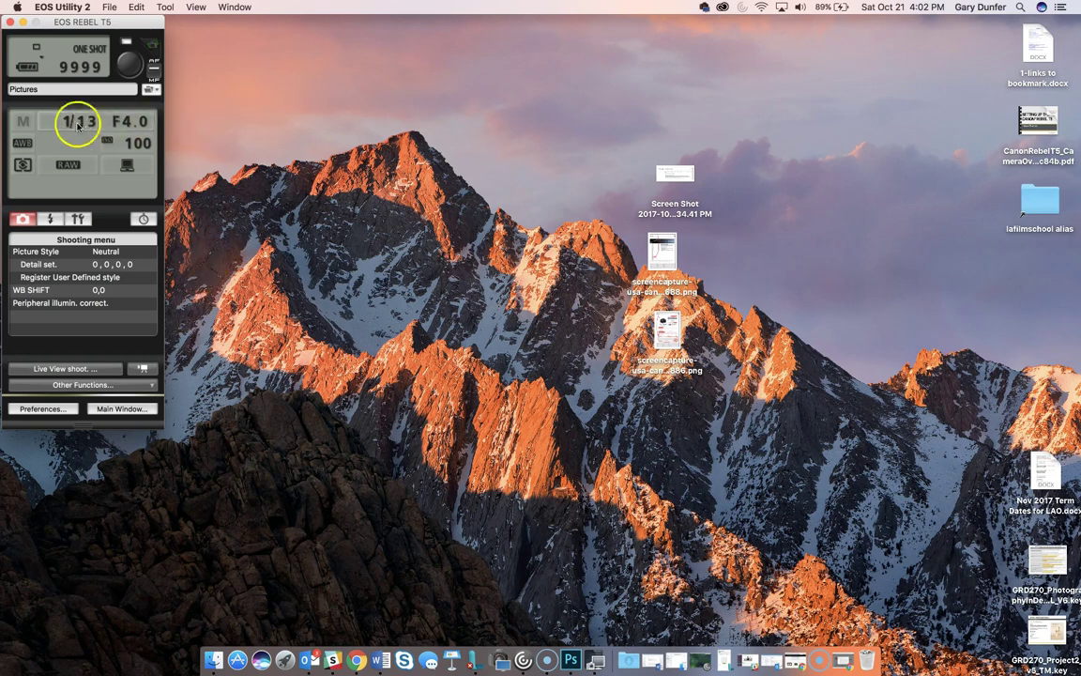
left_click(122, 125)
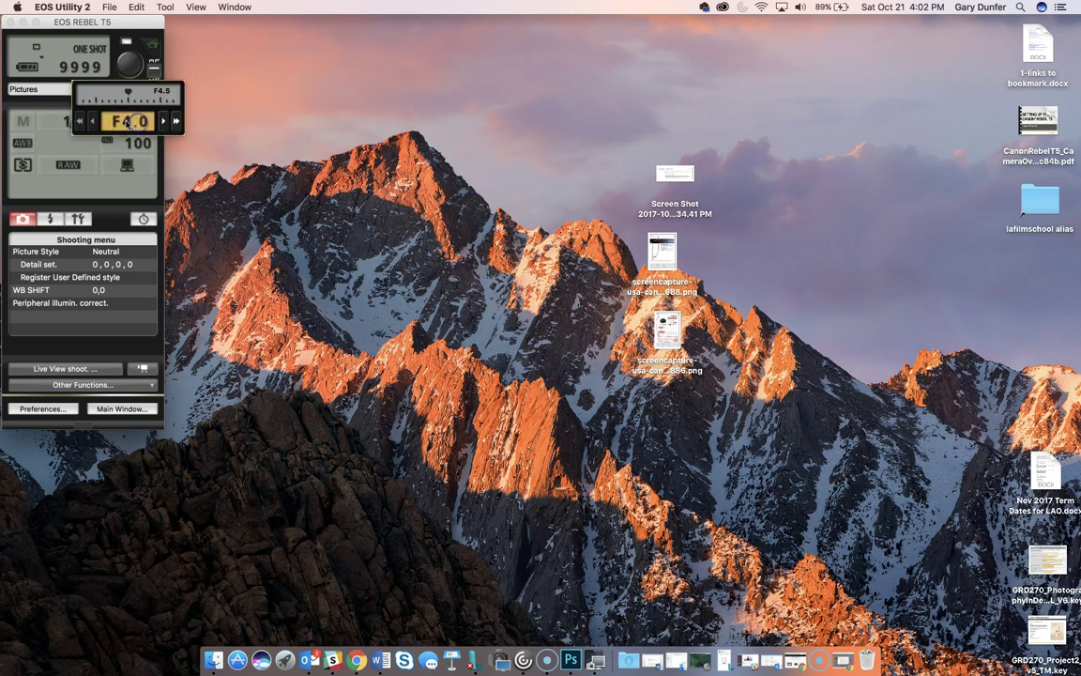
left_click(75, 120)
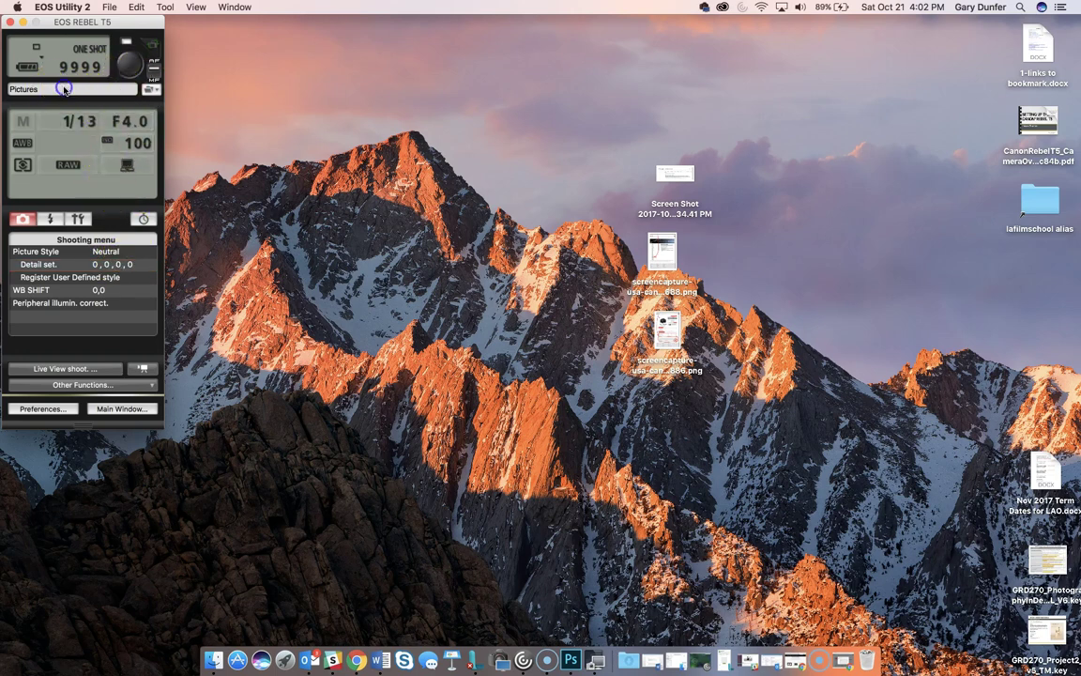
left_click(49, 88)
Step: Preview IMG_0003.CR2 full-size in Quick Look from the Pictures folder, then close it
left_click_drag(524, 292, 424, 145)
left_click(646, 228)
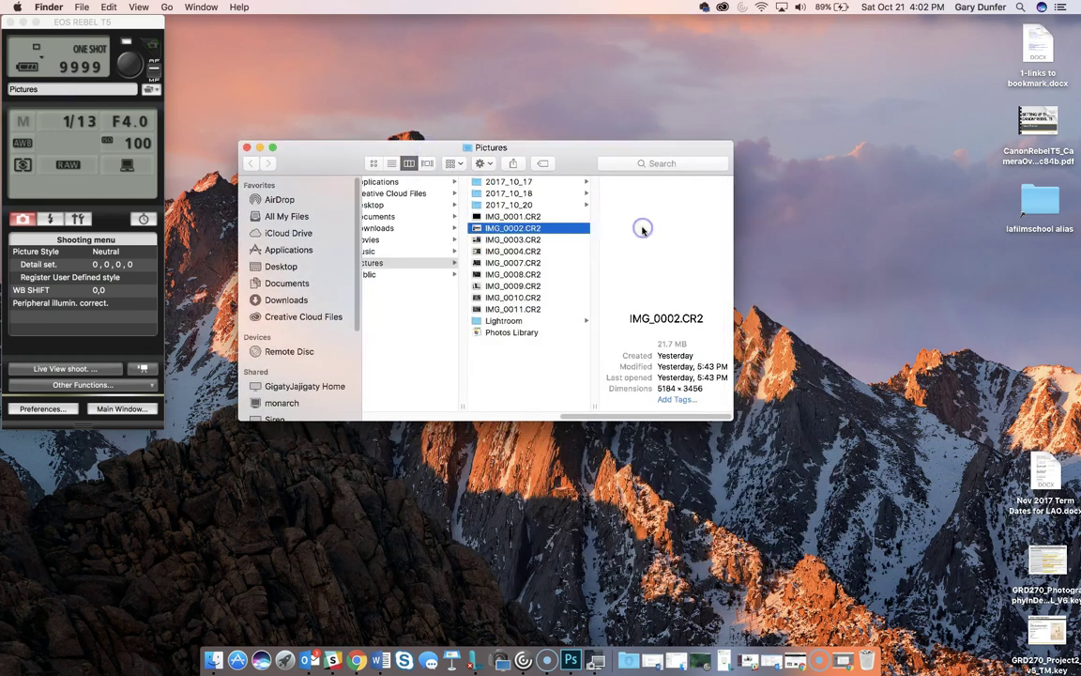
left_click(531, 240)
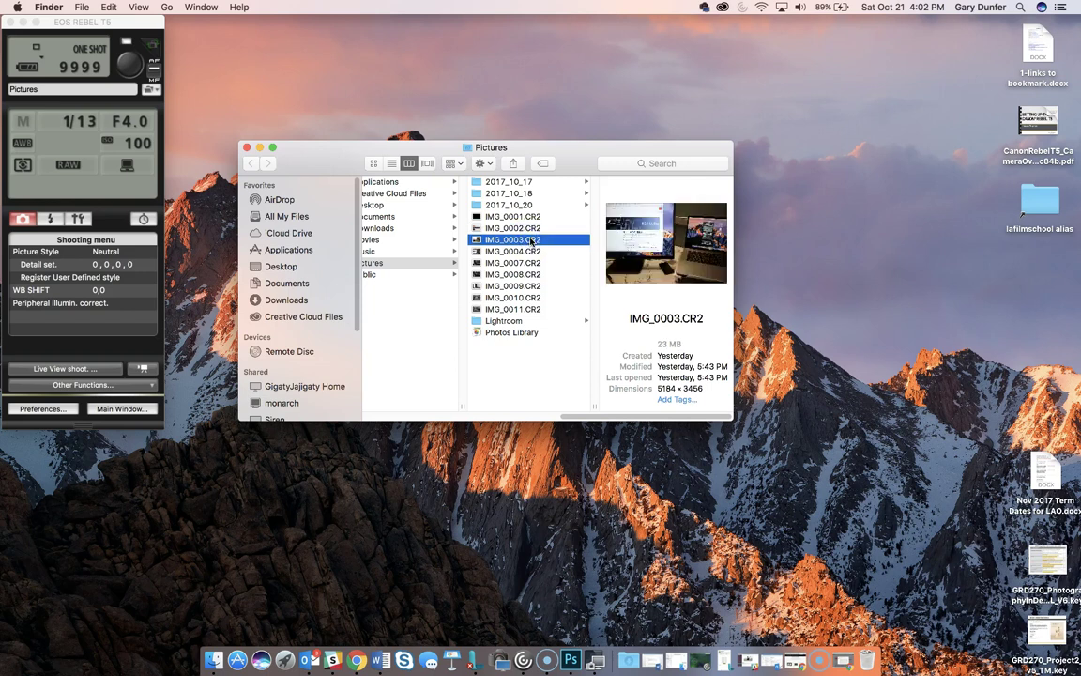
key("space")
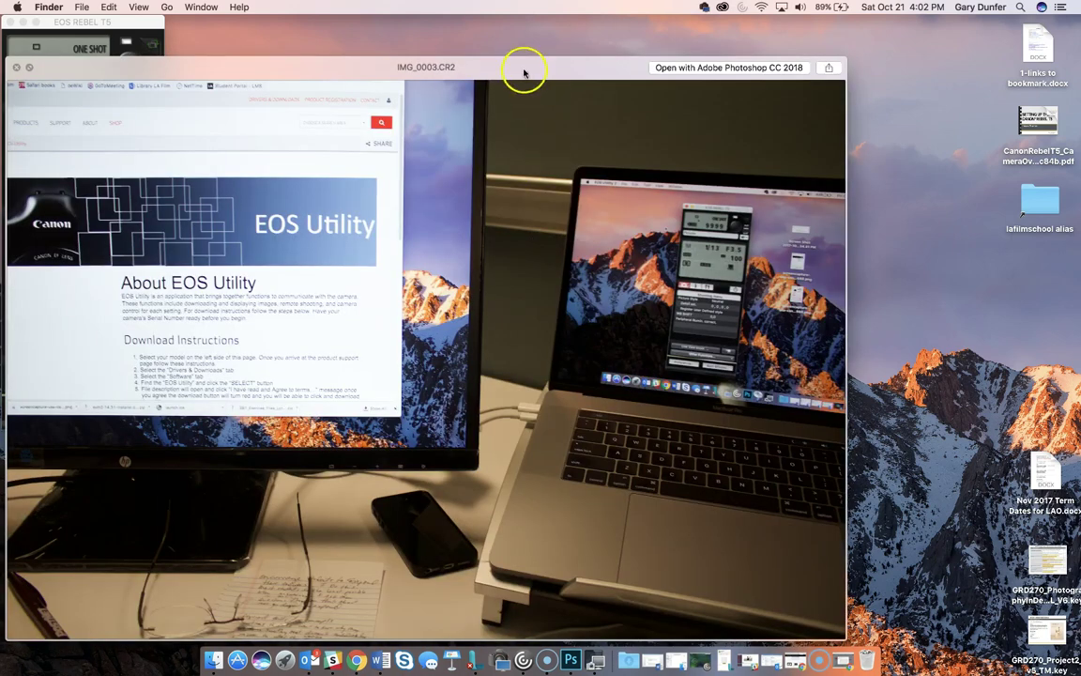
left_click_drag(521, 65, 639, 54)
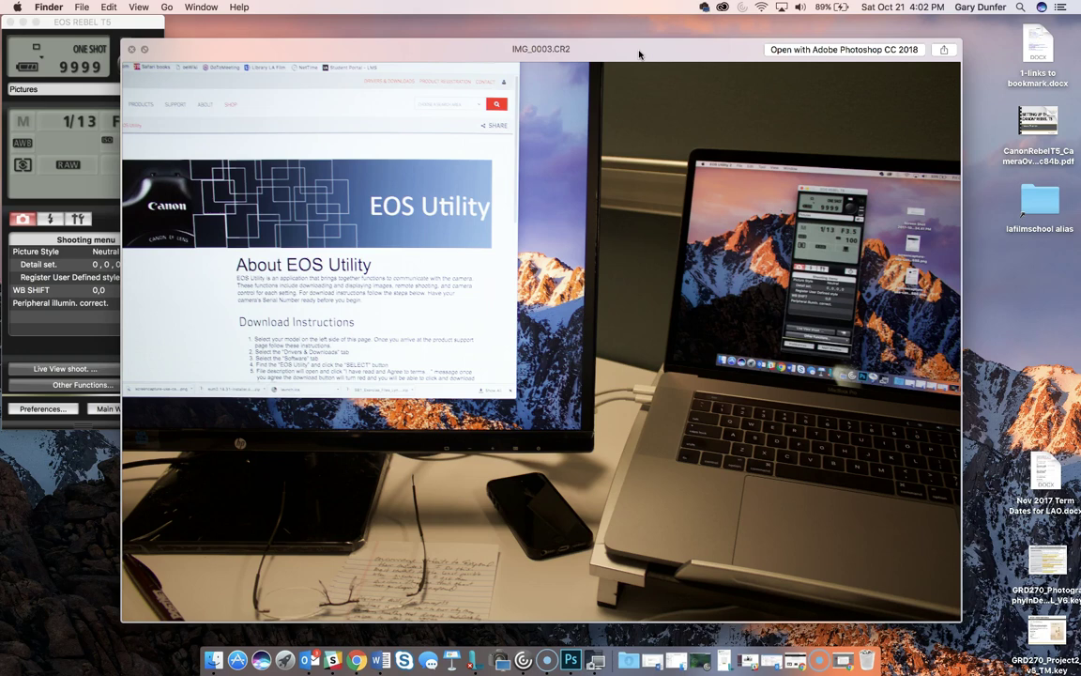
key("space")
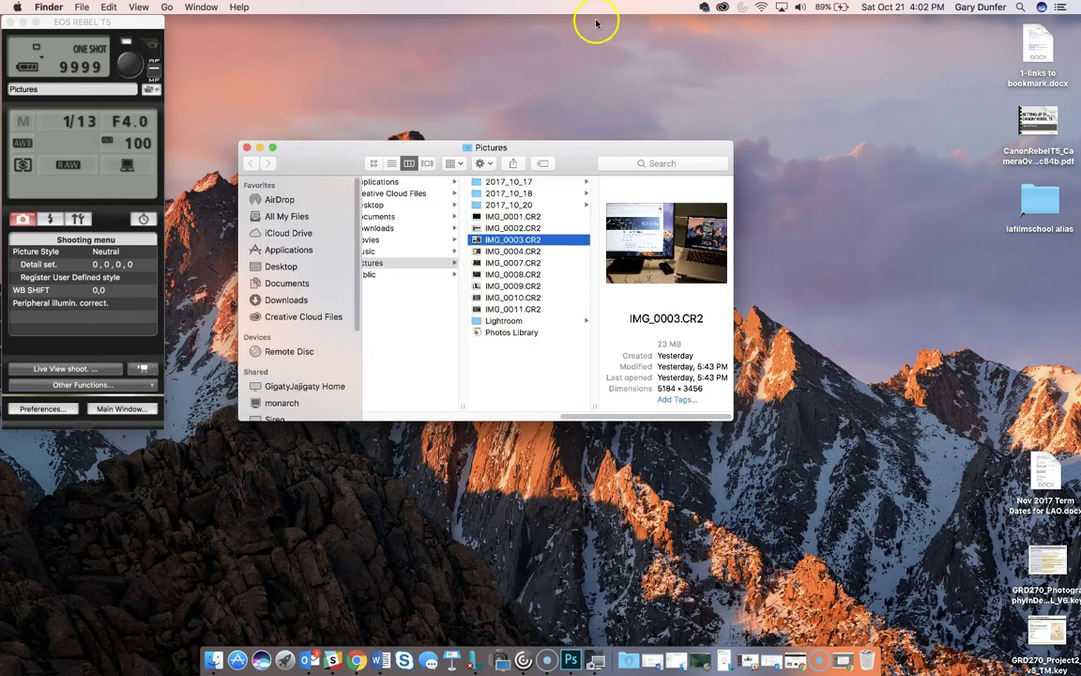